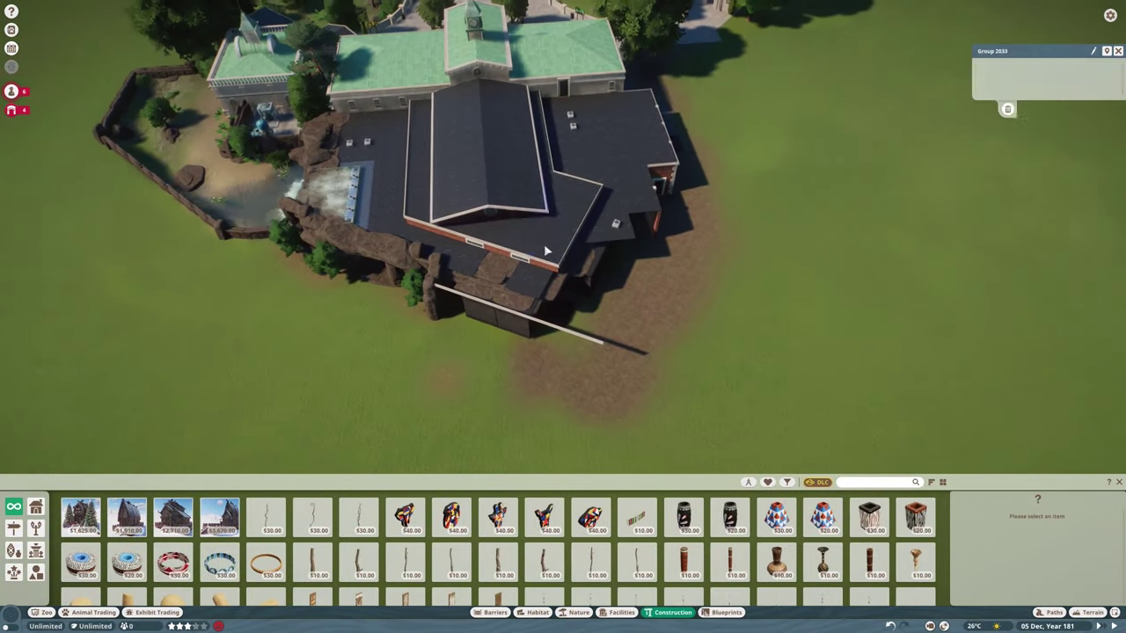
Zoom and orbit over the old rock formation and pond, then angle toward the brick-and-rock structure
scroll(591, 302, up, 3)
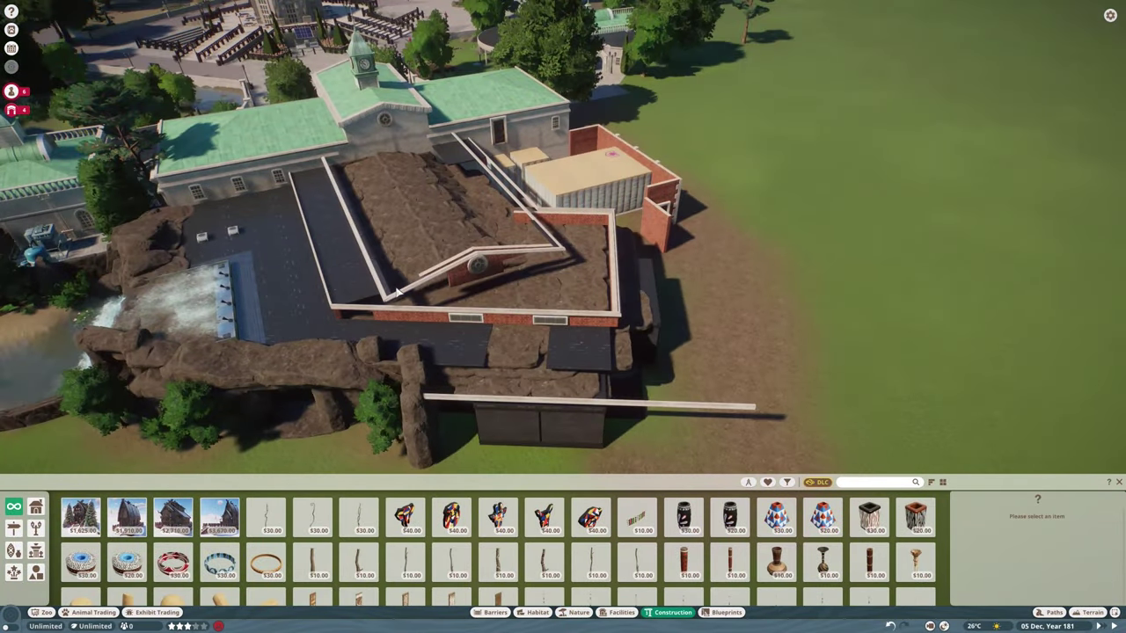
scroll(398, 293, up, 5)
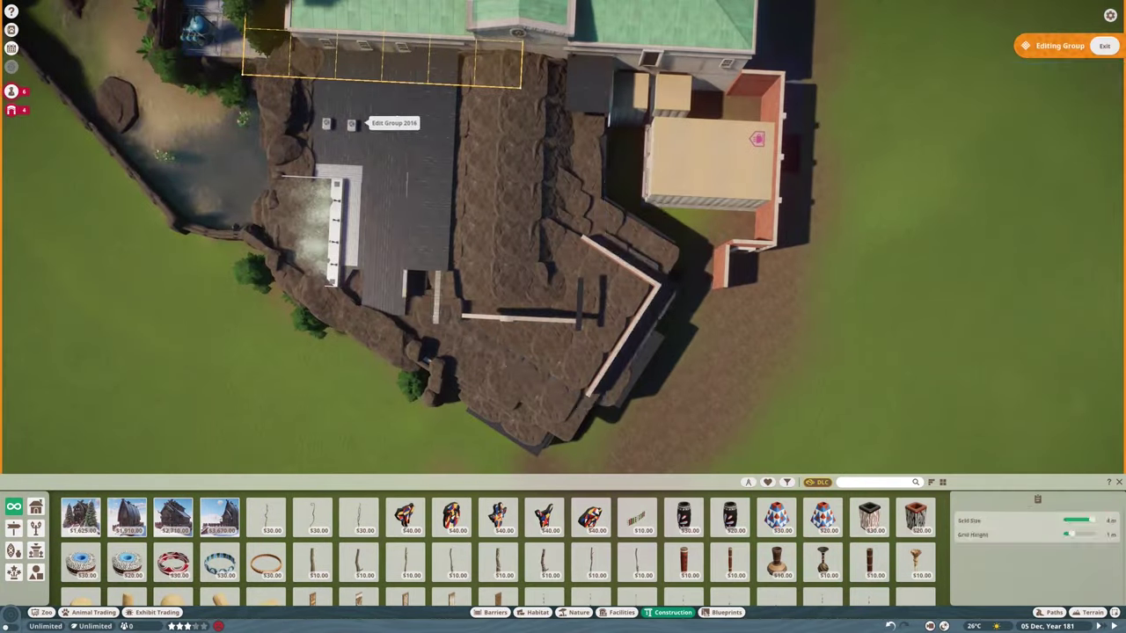
mouse_move(363, 125)
mouse_down()
mouse_move(793, 351)
mouse_move(540, 256)
mouse_move(351, 372)
mouse_move(531, 272)
mouse_up()
mouse_move(360, 209)
mouse_down()
mouse_move(692, 231)
mouse_move(515, 176)
mouse_move(540, 118)
mouse_up()
mouse_move(449, 327)
mouse_down()
mouse_move(624, 299)
mouse_move(456, 174)
mouse_up()
drag(838, 254, 576, 259)
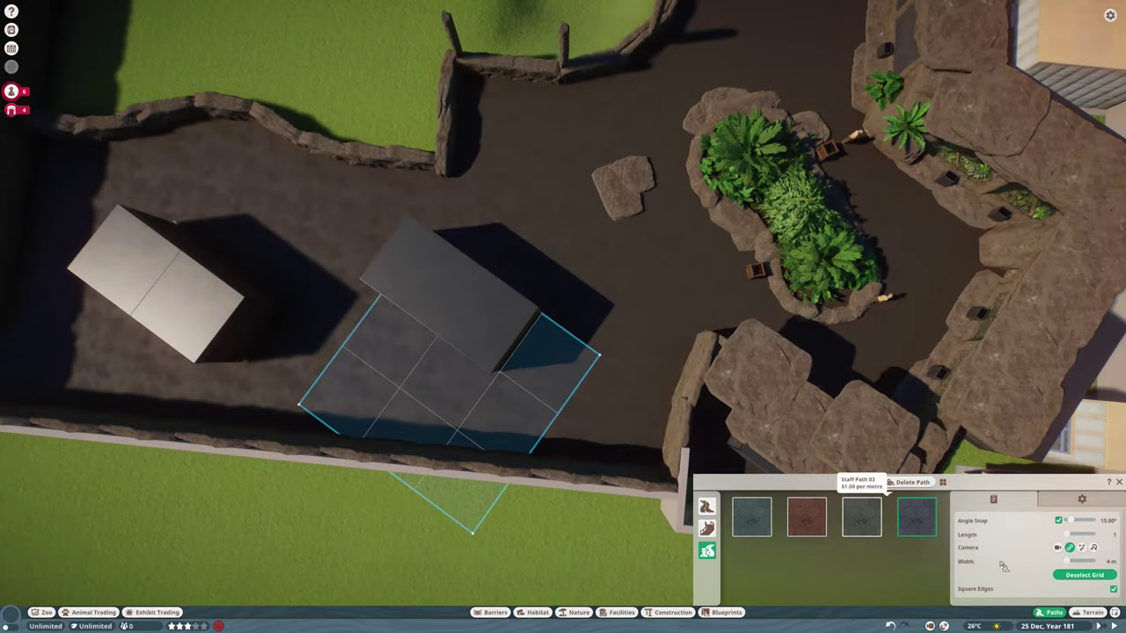
Turn off grid snapping and start editing the dark block's building group
click(1060, 577)
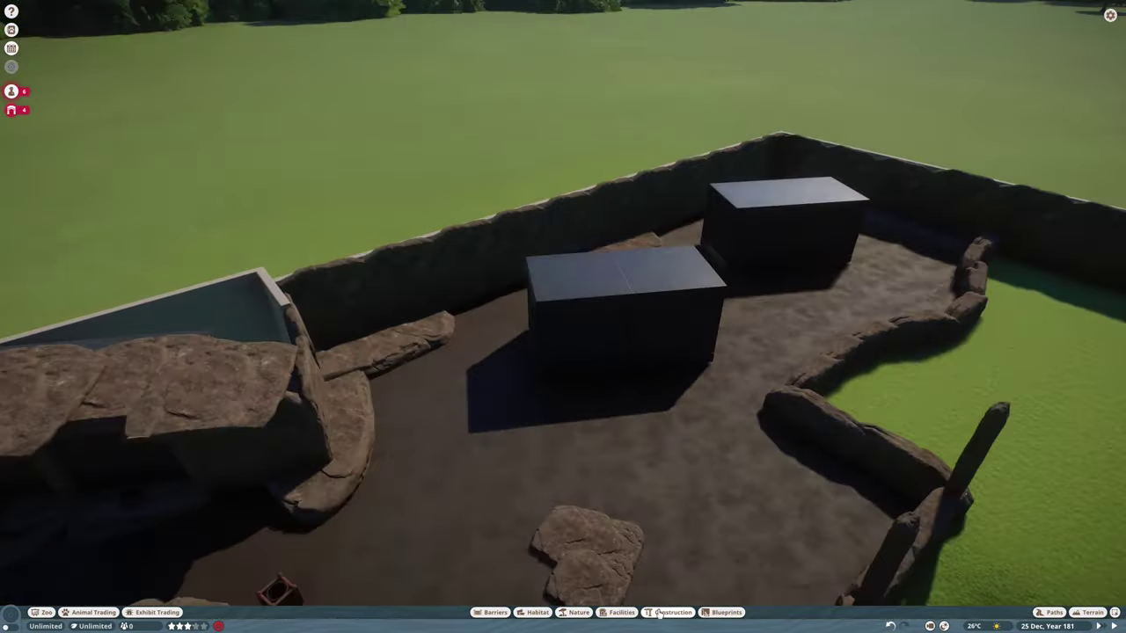
click(658, 612)
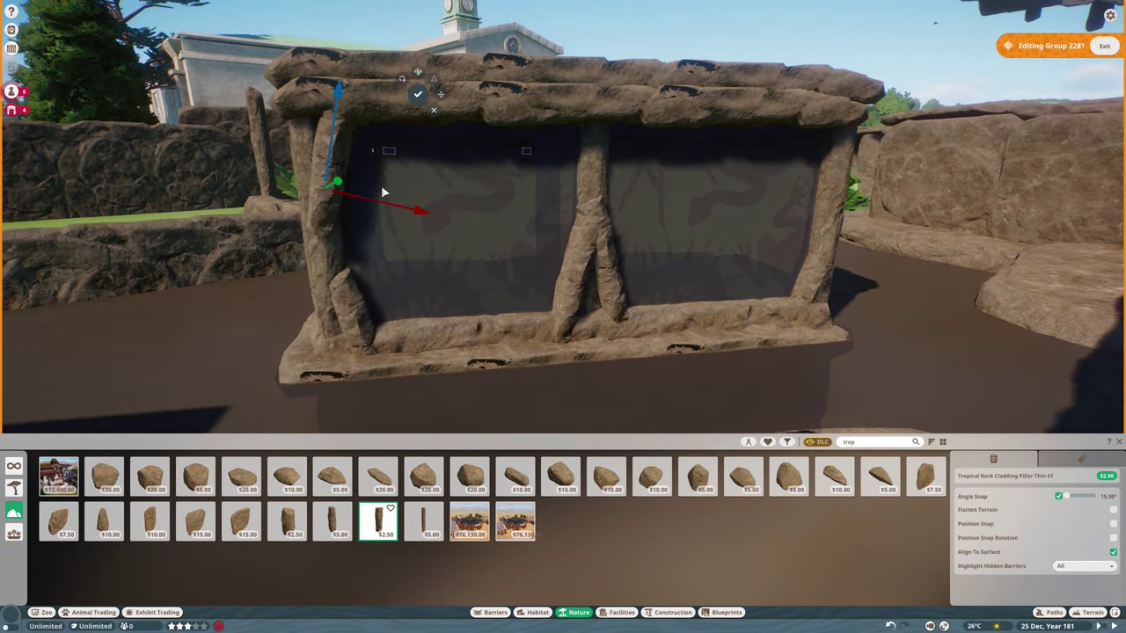
Choose the thick and thin tropical rock pillars, then another tropical rock piece
click(290, 520)
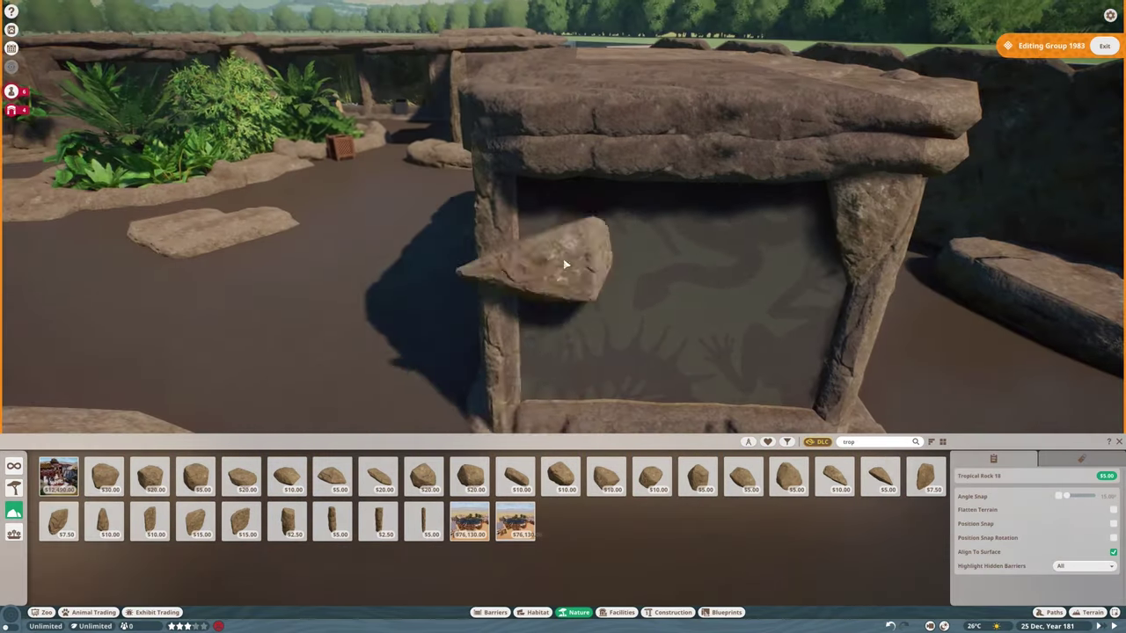
click(387, 523)
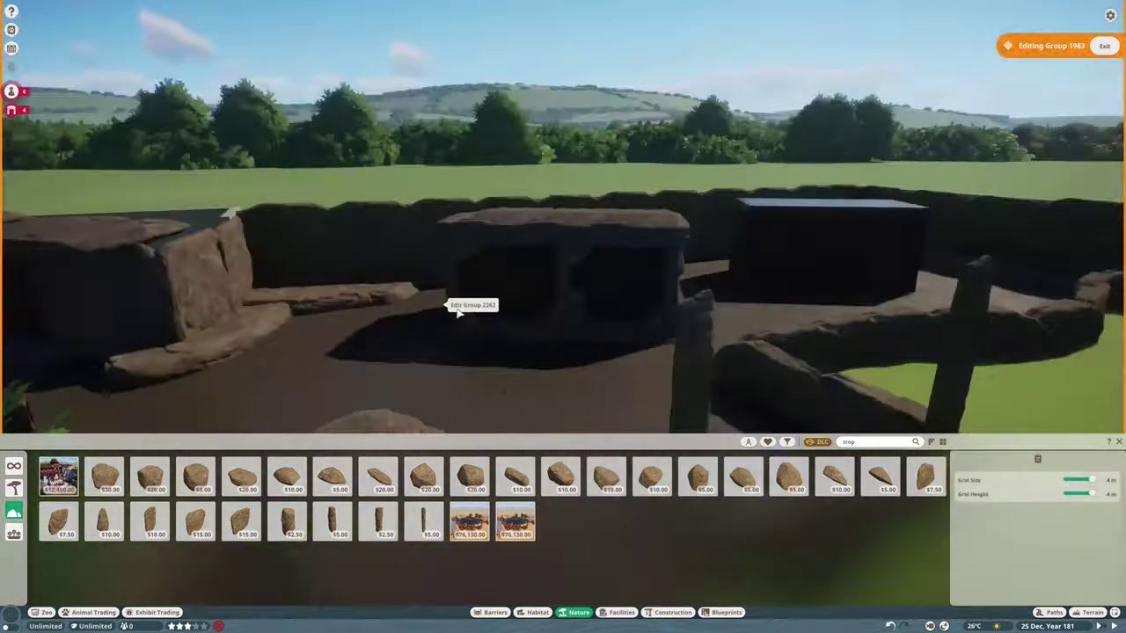
click(104, 475)
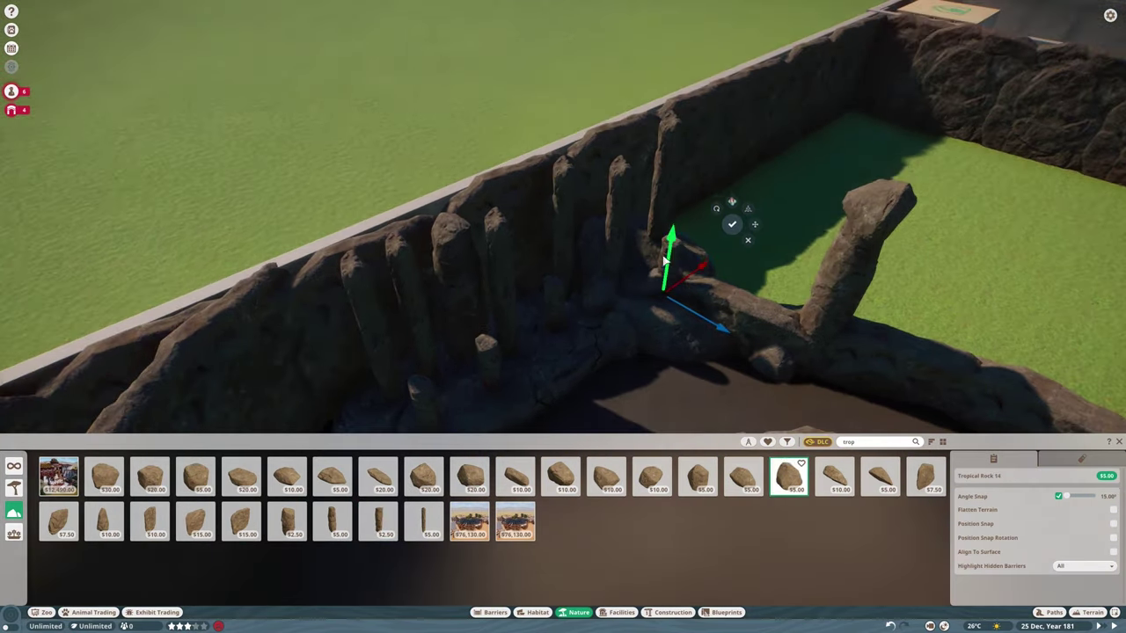
Move the Tropical Rock 14 pillar lower along the inner enclosure wall
drag(607, 348, 420, 393)
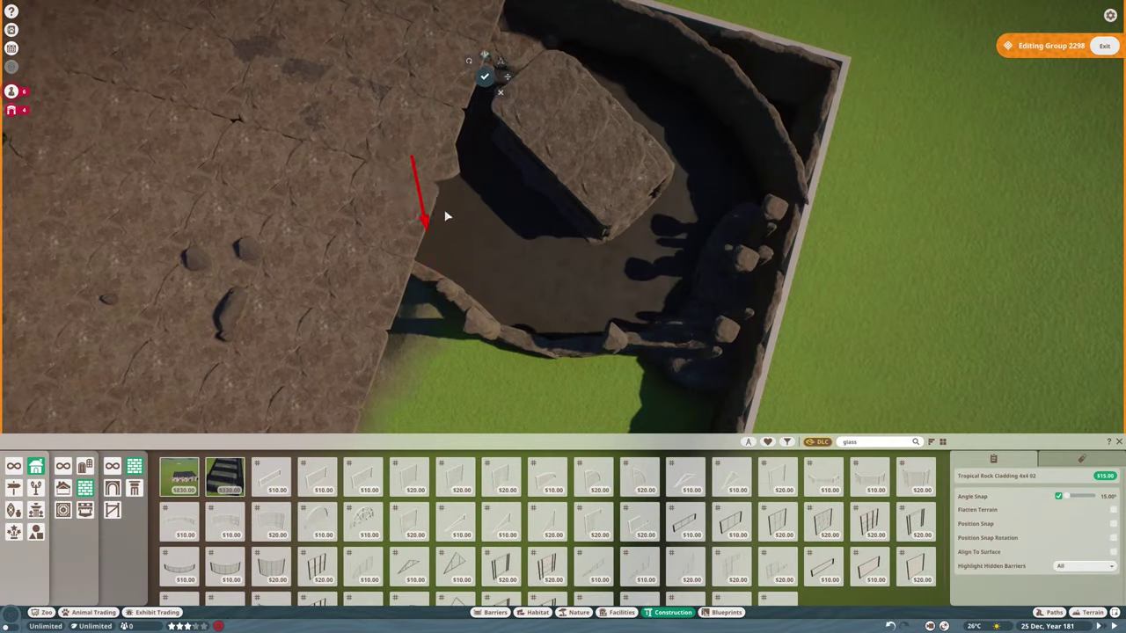
Raise the Tropical Rock Cladding 4x4 02 slab into place against the enclosure side
drag(447, 224, 447, 198)
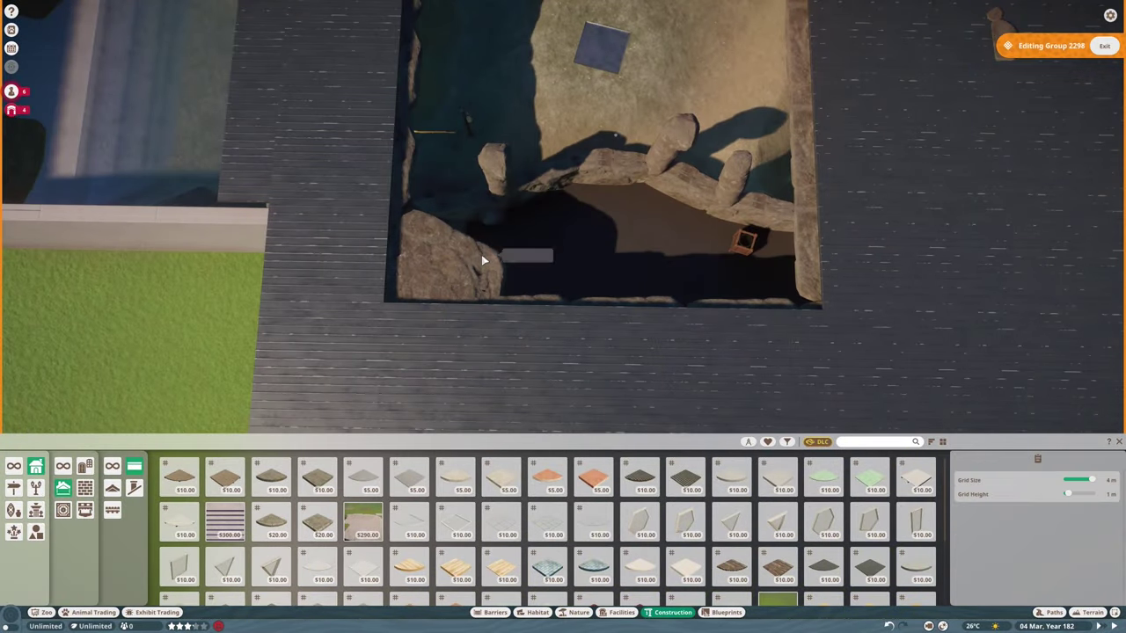
Shift the rock cladding piece right within the pit, then browse wall pieces
drag(481, 260, 737, 264)
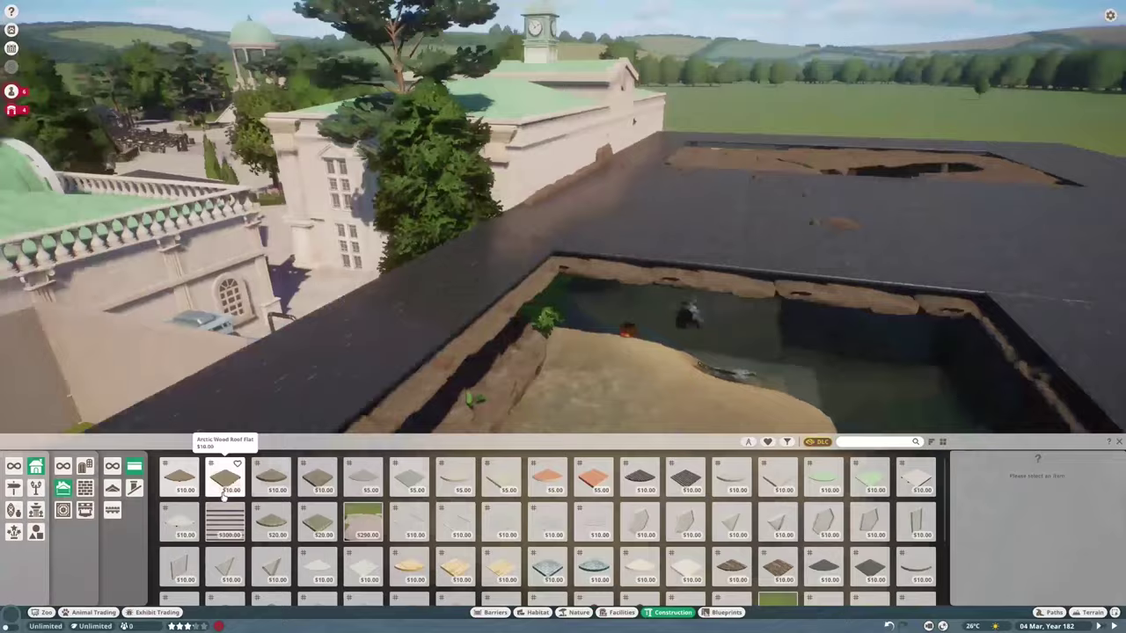
click(85, 488)
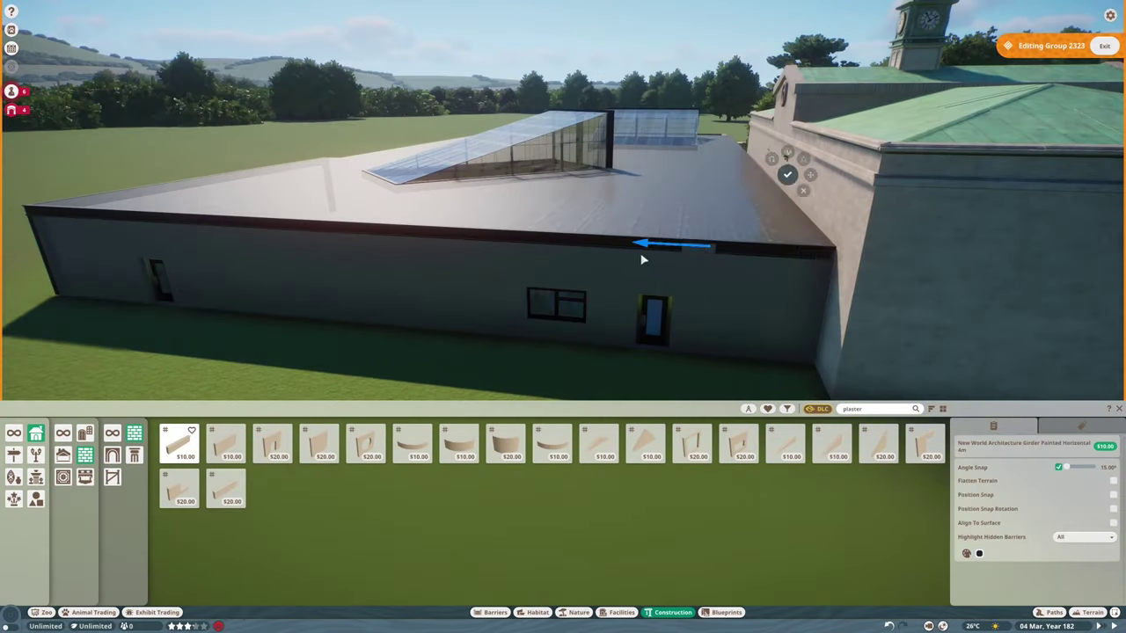
Slide the steel girder along the wall top and begin editing the wall's building group
mouse_move(647, 245)
mouse_down()
mouse_move(762, 251)
mouse_move(557, 247)
mouse_up()
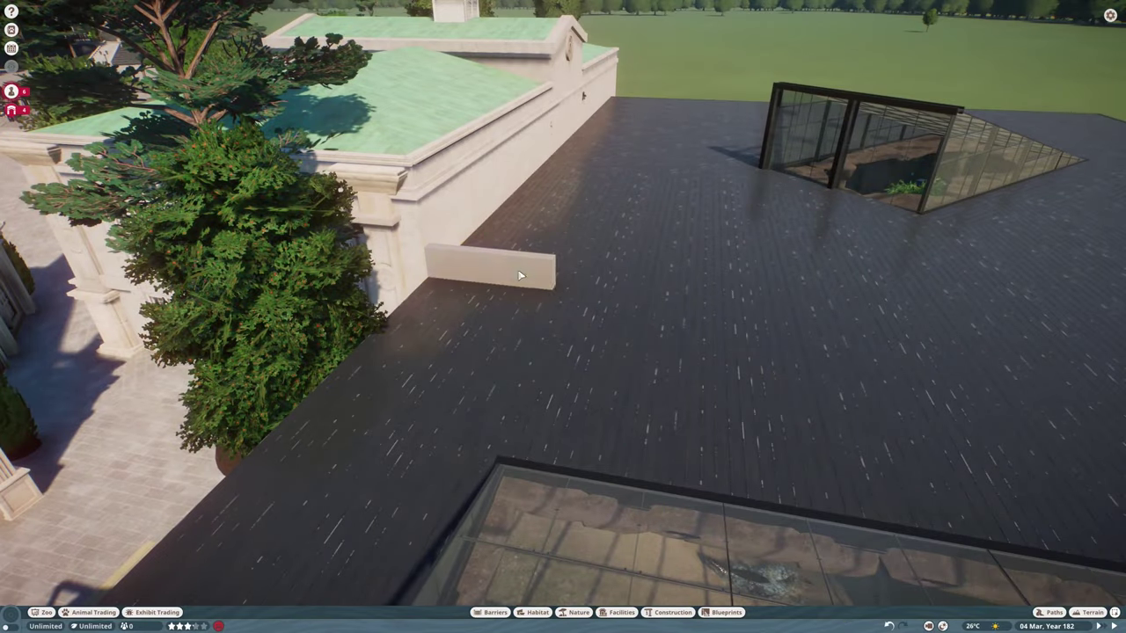
click(520, 276)
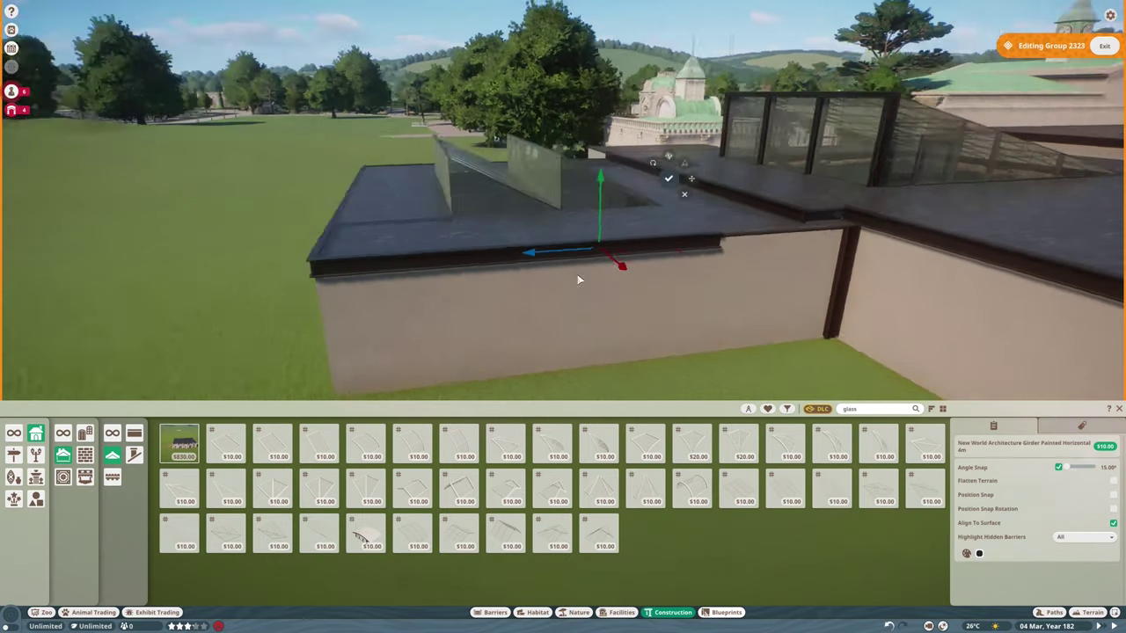
Zoom in and out to inspect the backstage area beside the building
scroll(501, 520, down, 1)
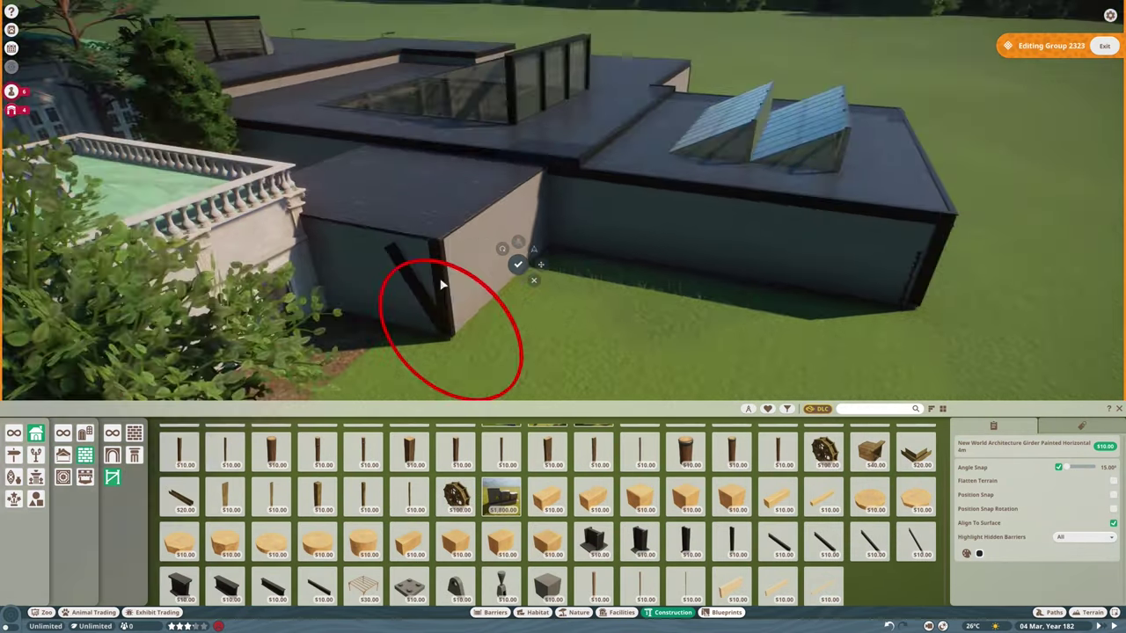
scroll(419, 283, up, 5)
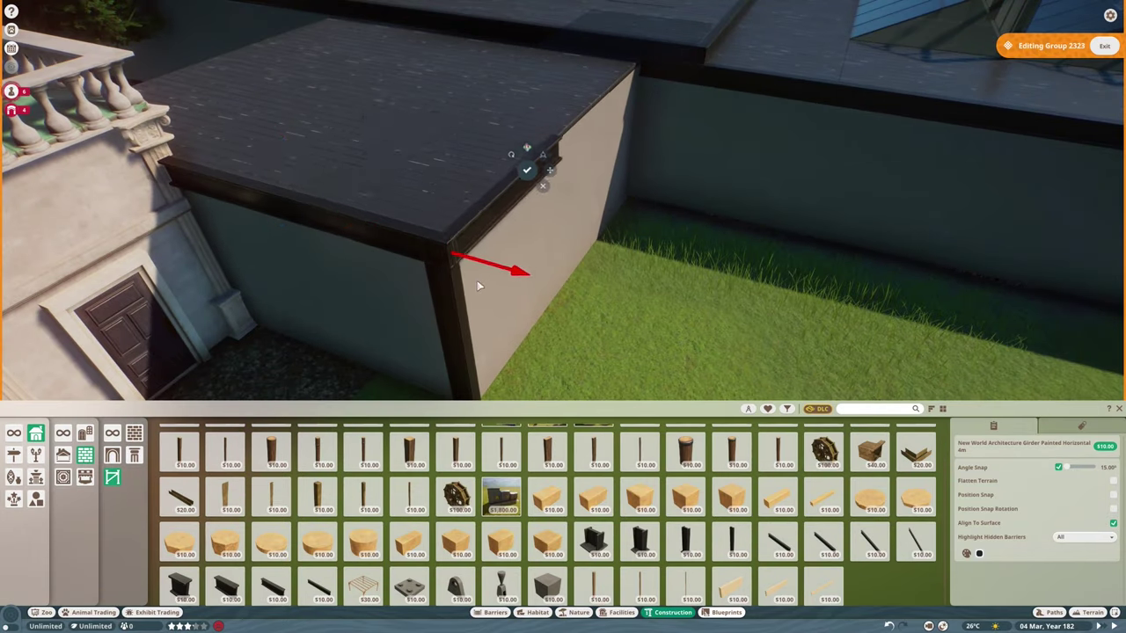
scroll(479, 285, down, 5)
scroll(580, 251, up, 5)
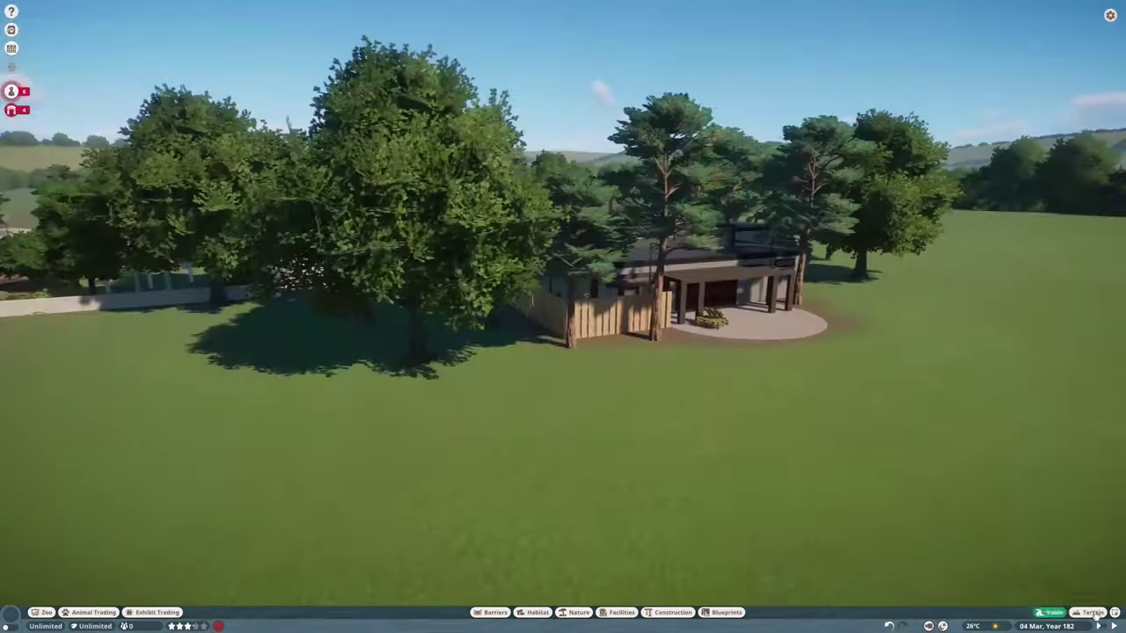
Bring up terrain sculpting beside the reptile house, then move to ground texture painting
click(1092, 613)
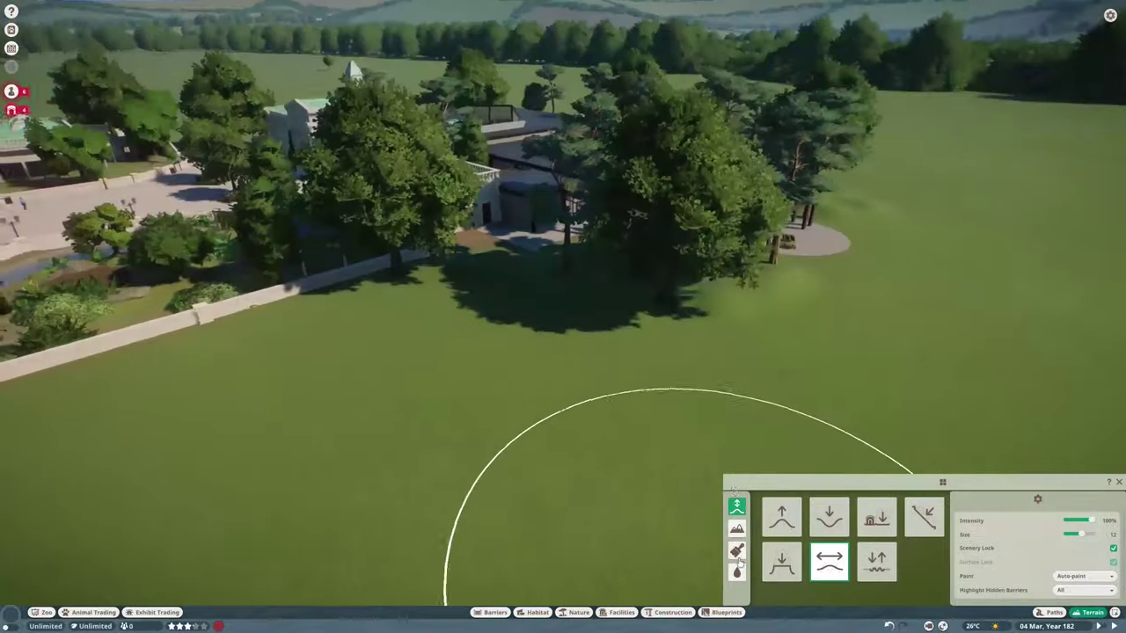
click(737, 552)
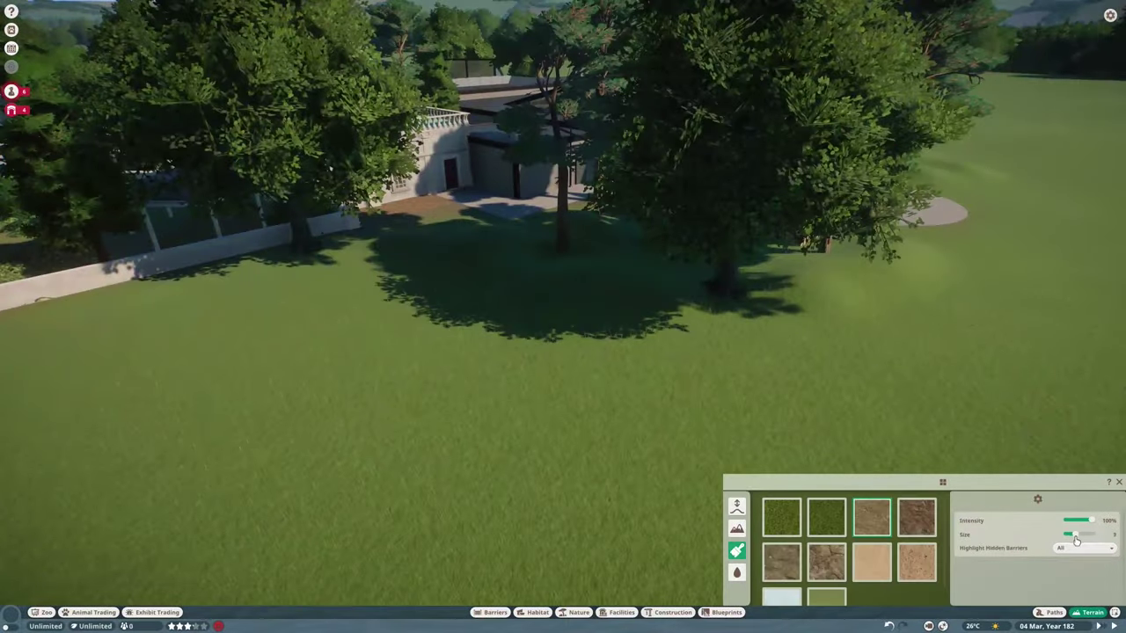